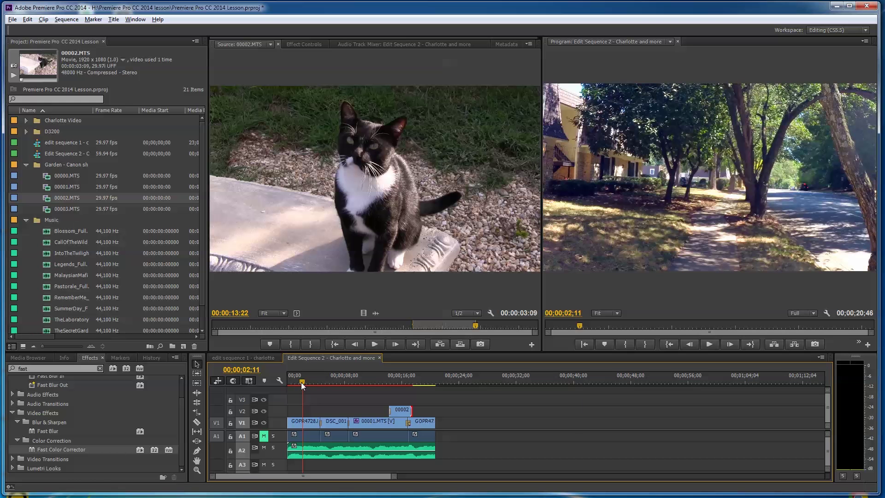
Move the playhead to 00;00;01;17 and collapse the Garden and Music bins.
left_click_drag(302, 384, 296, 385)
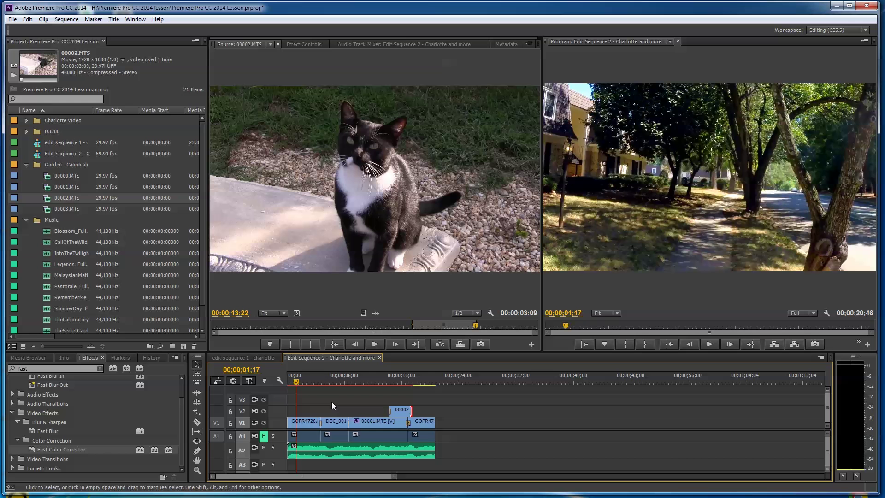
left_click(24, 165)
left_click(26, 176)
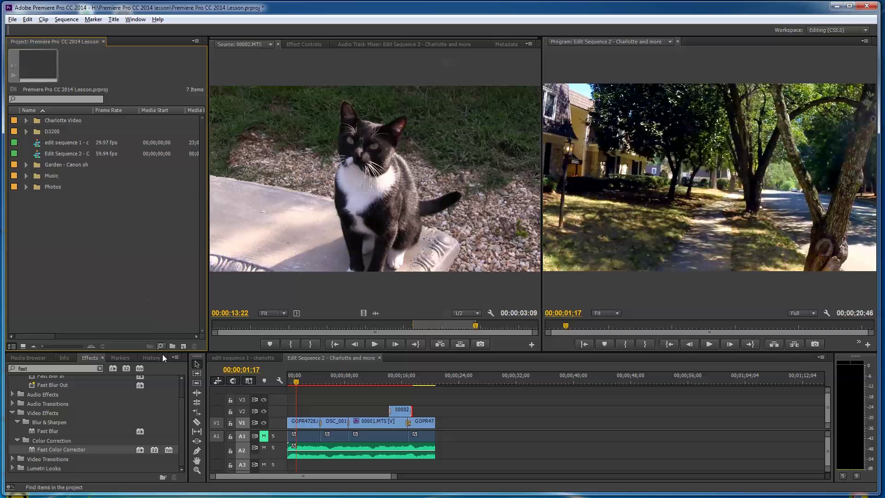
Create a new title from the Project panel's New Item menu, naming it Tonys Fun Day.
right_click(37, 208)
mouse_move(71, 243)
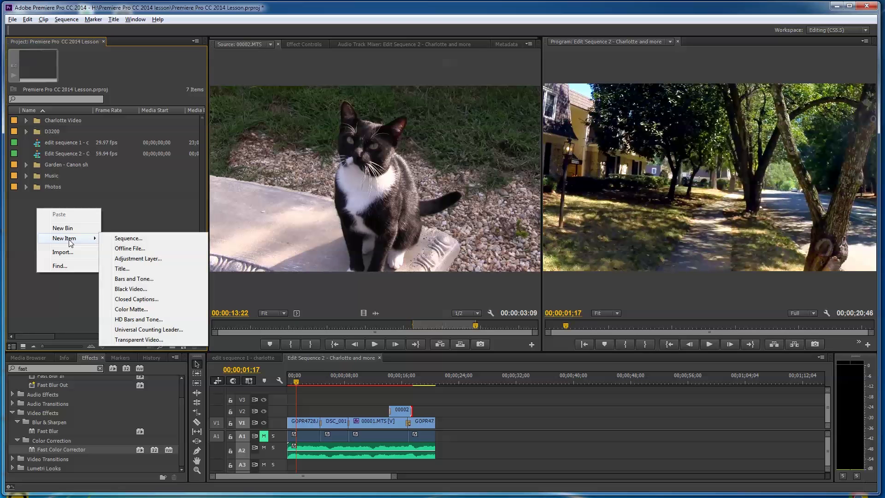
left_click(128, 271)
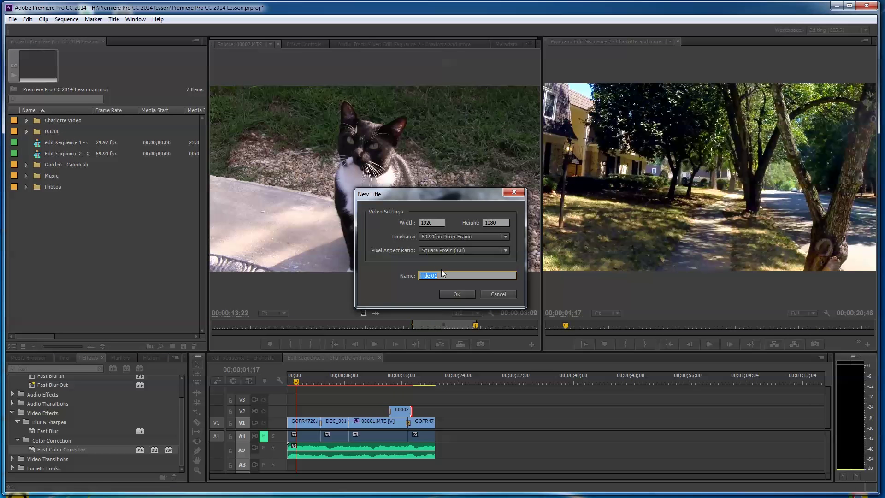
type("Tonys Fun Day")
Confirm the new title and type 'Tony's Fun Day' in a text box near the top-left.
left_click(460, 293)
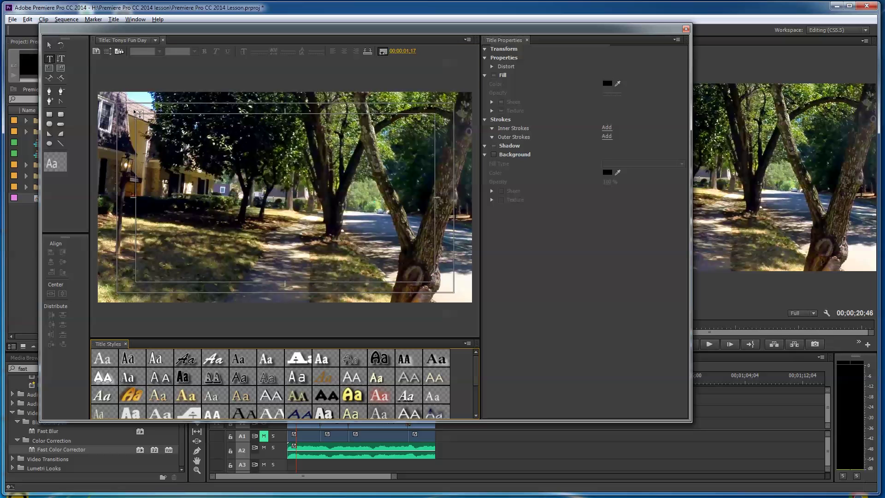
left_click(136, 115)
left_click_drag(153, 122, 389, 146)
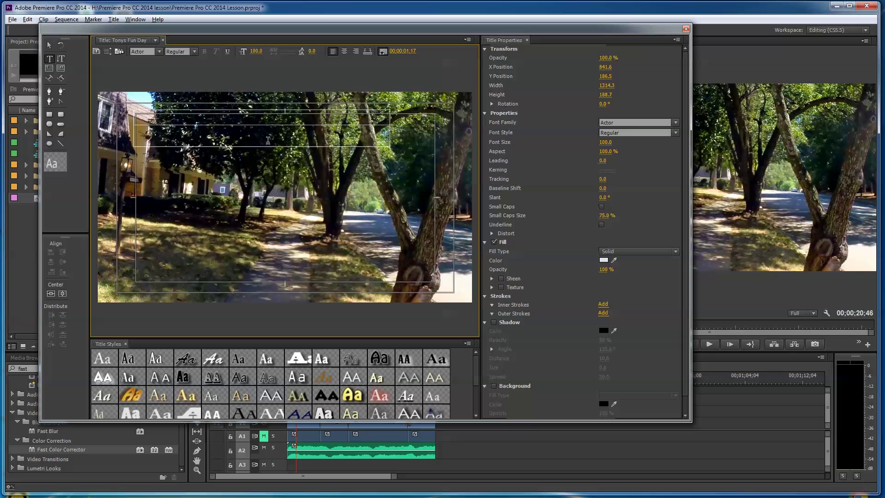
type("Tony's")
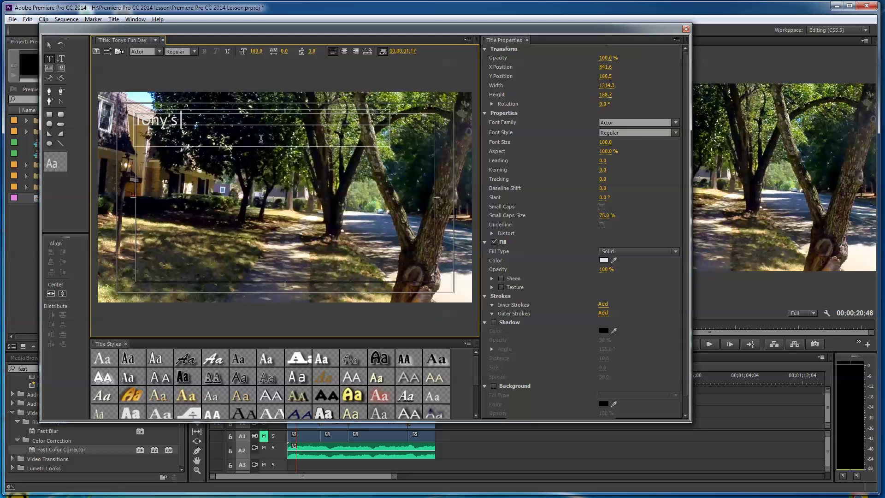
type(" Fun Day")
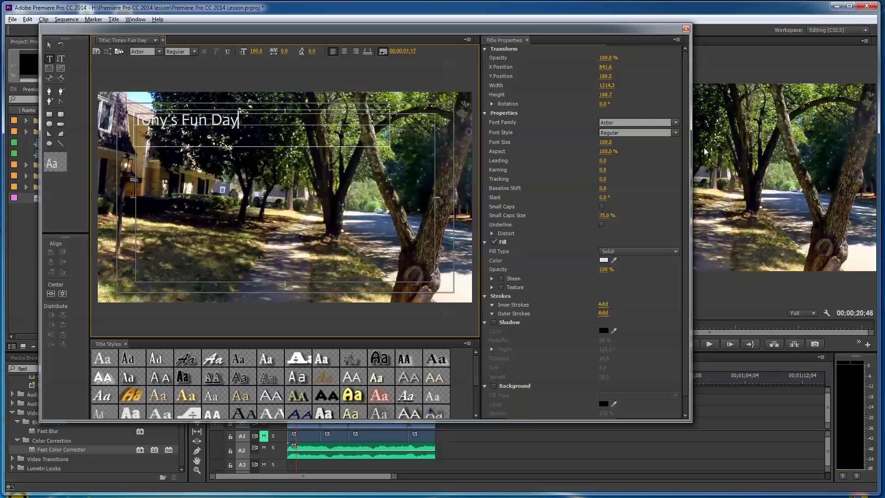
Change the title text's font family to Myriad Pro with Bold style.
left_click(603, 122)
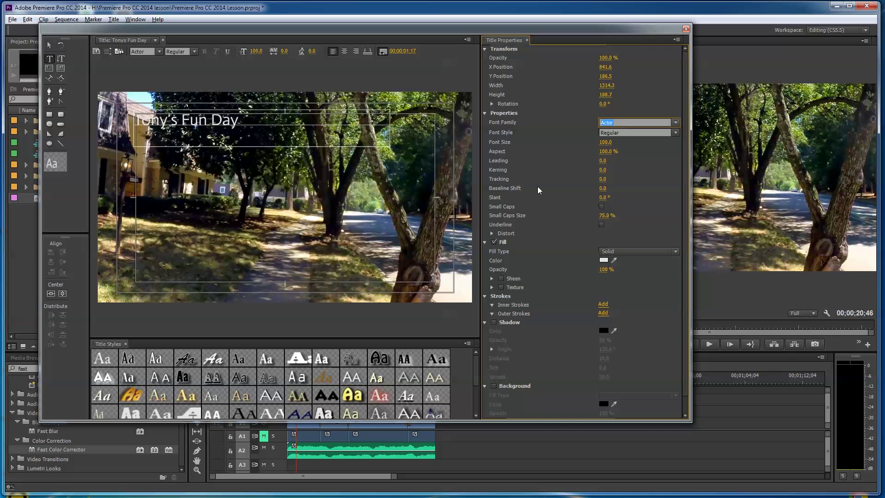
type("Myriad Pro")
key("Tab")
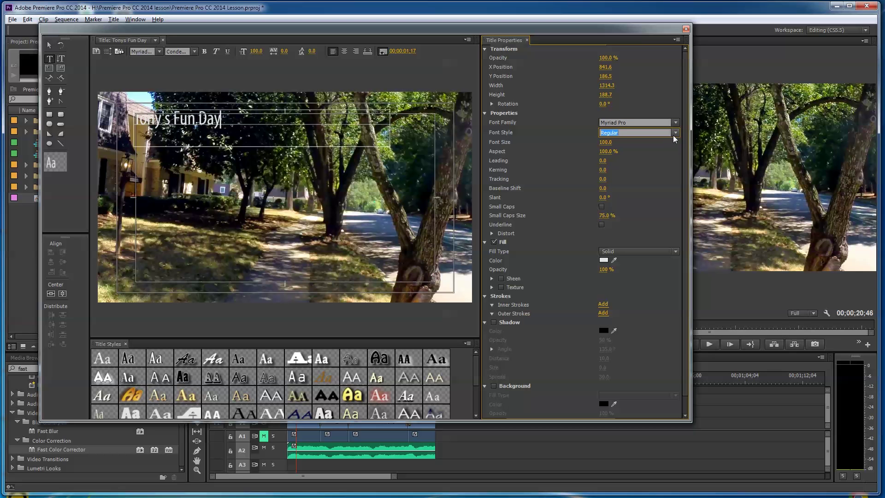
left_click(674, 133)
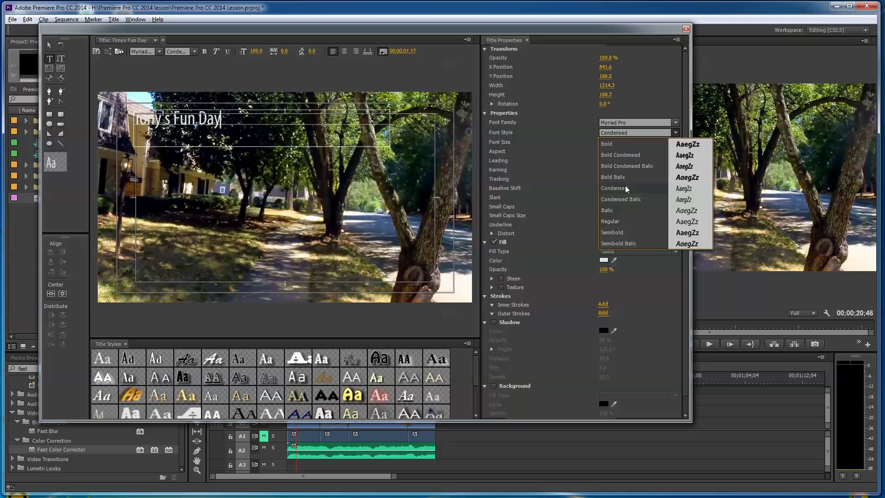
left_click(607, 143)
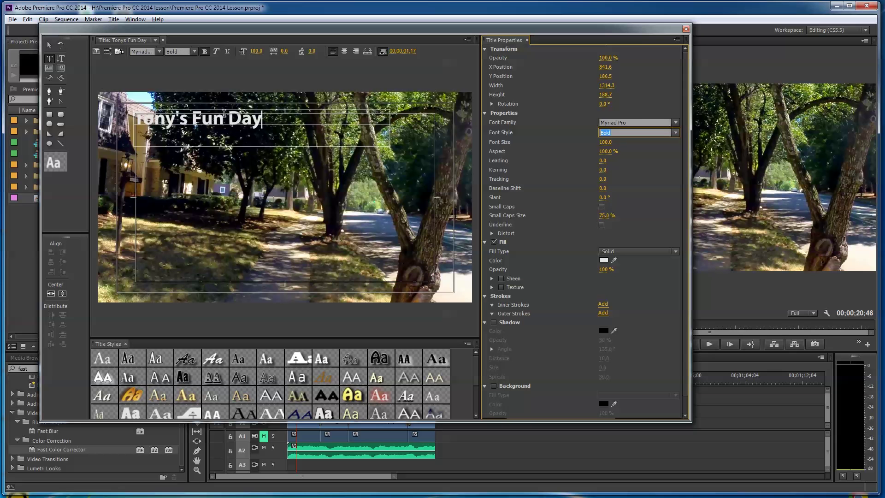
left_click(50, 45)
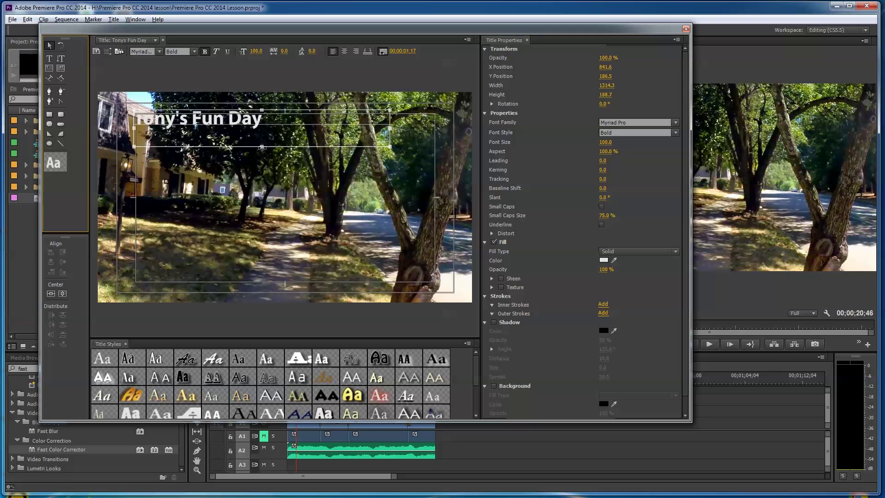
Drop the title to the frame's bottom, widen its box across the frame, and centre-align it.
left_click_drag(262, 147, 206, 283)
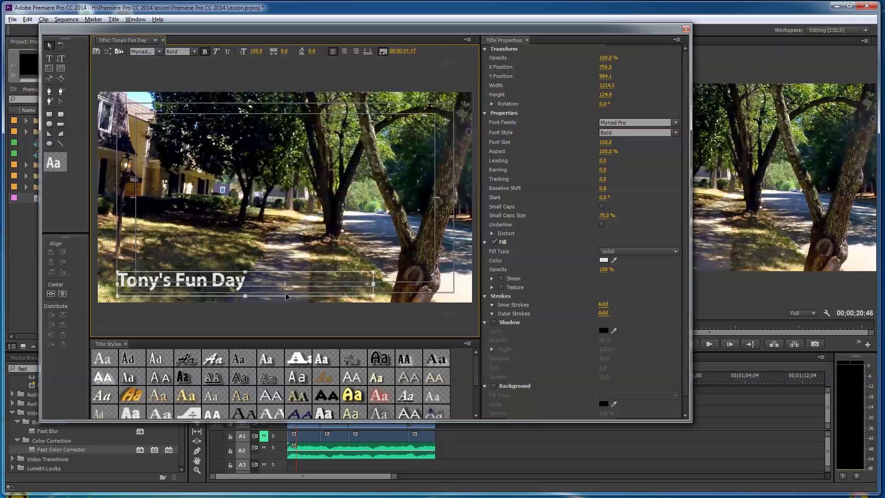
left_click_drag(374, 284, 454, 284)
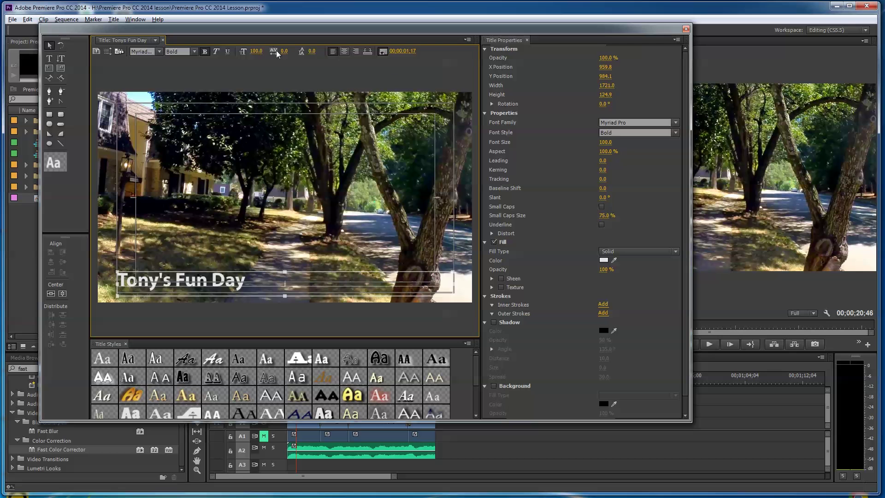
left_click(345, 53)
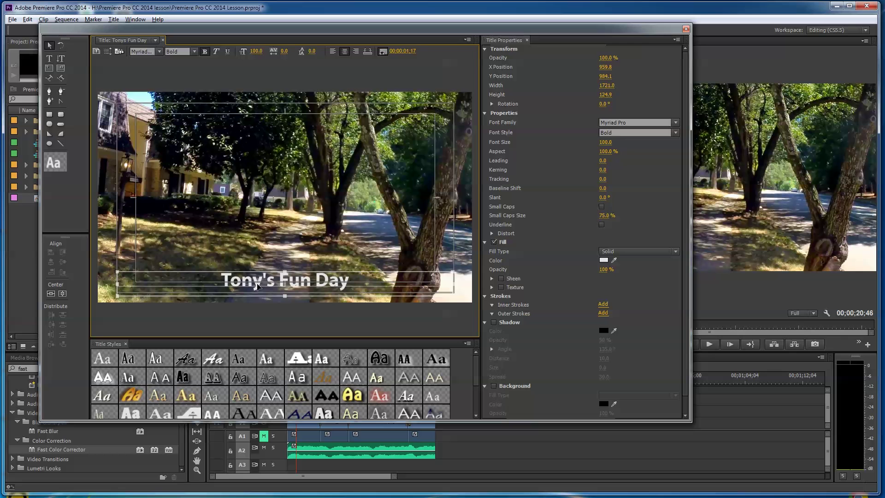
Turn on the title text's shadow, with opacity 87% and size 43.
left_click(493, 321)
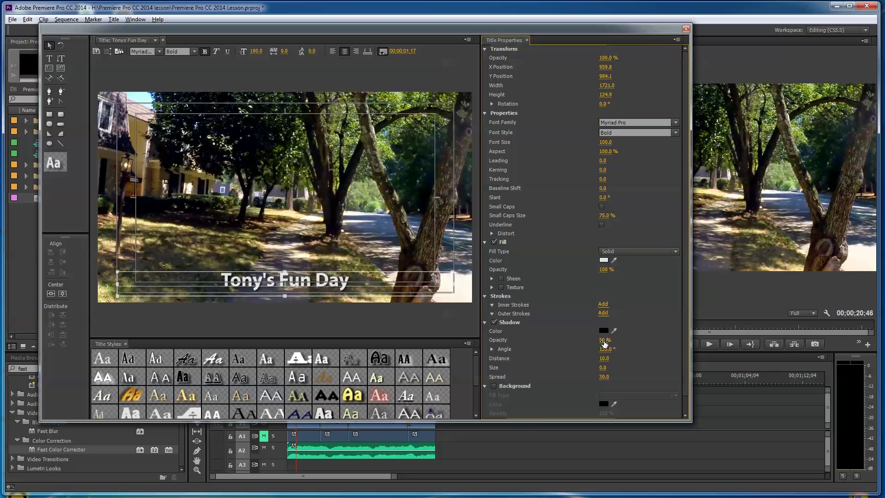
left_click_drag(602, 339, 617, 339)
left_click_drag(605, 371, 619, 371)
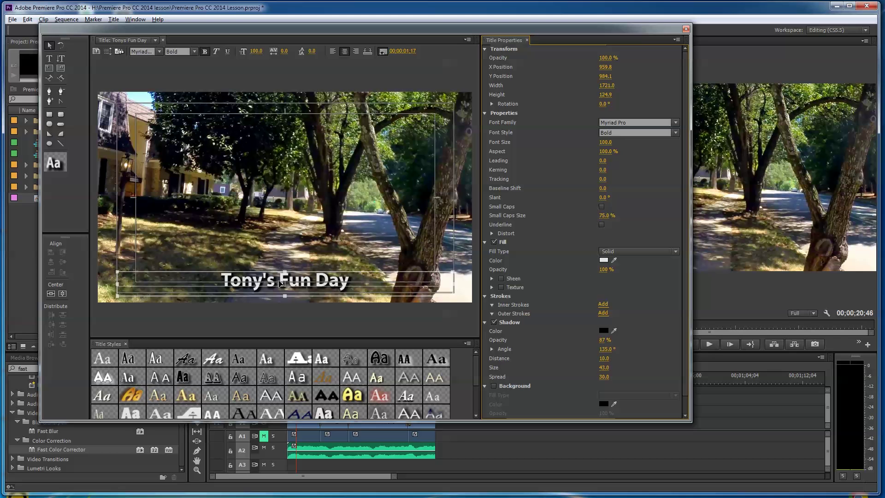
Nudge the 'Tony's Fun Day' text box slightly up and right.
left_click(49, 58)
left_click(305, 282)
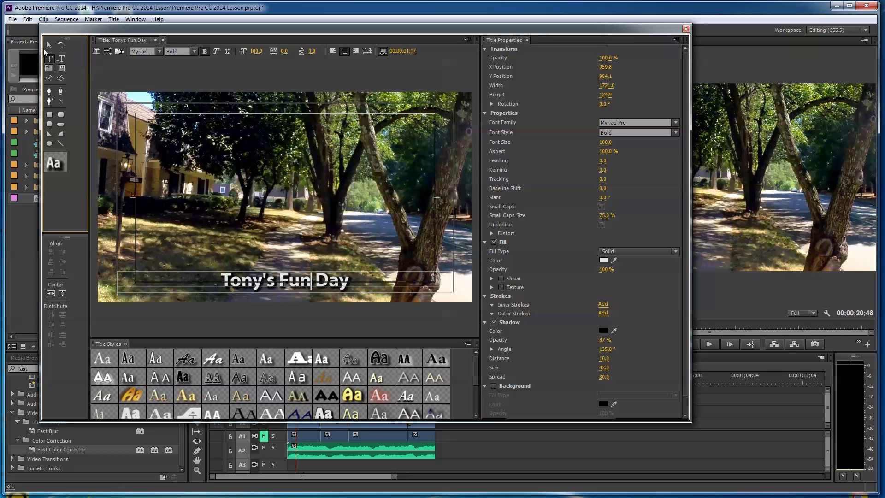
left_click(49, 46)
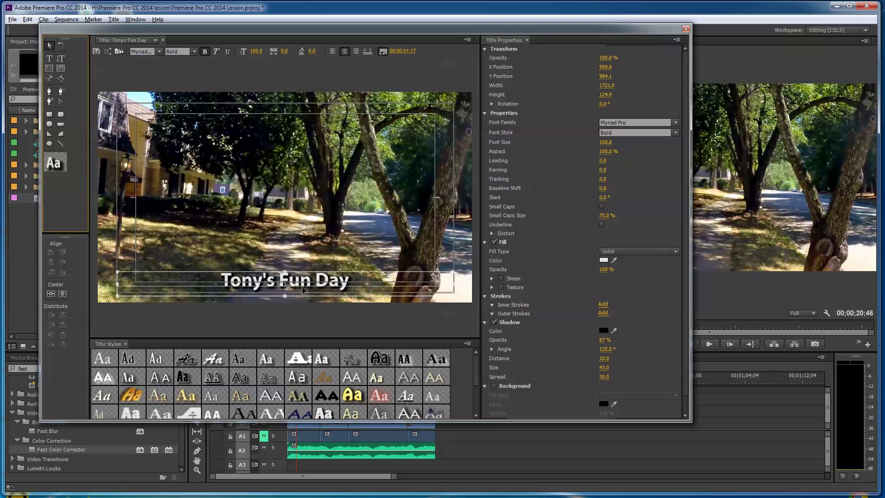
mouse_move(308, 289)
left_mouse_down()
mouse_move(337, 225)
mouse_move(320, 304)
mouse_move(329, 279)
mouse_move(310, 288)
left_mouse_up()
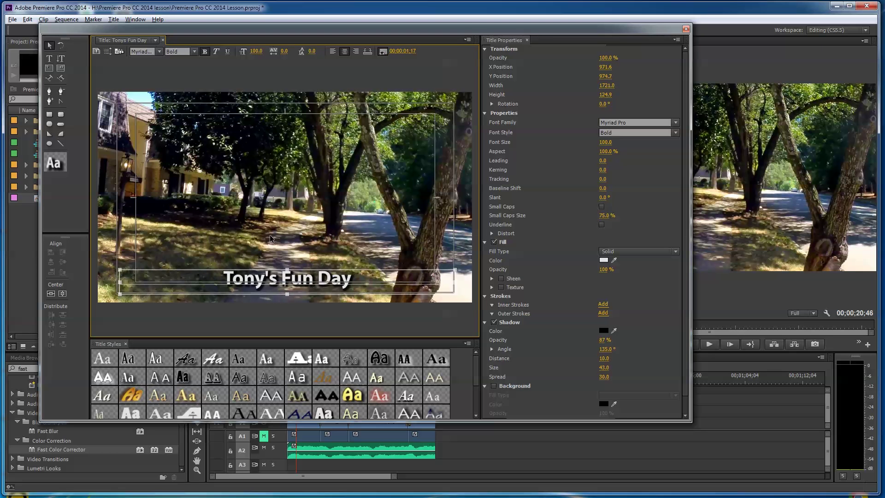
Select the whole 'Tony's Fun Day' line and change its fill to light mint green.
left_click(50, 58)
double_click(298, 276)
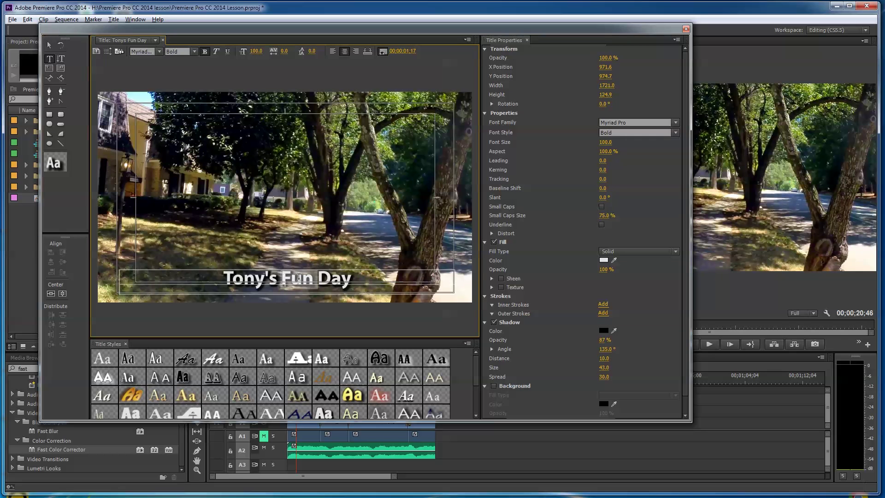
left_click(224, 278)
left_click(368, 288, "shift")
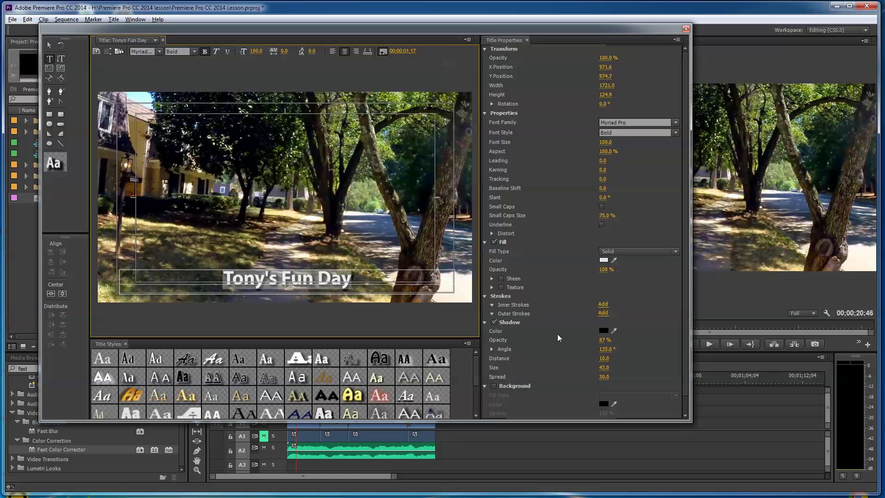
left_click(603, 261)
mouse_move(420, 256)
left_mouse_down()
mouse_move(381, 259)
mouse_move(389, 231)
mouse_move(366, 254)
mouse_move(348, 306)
mouse_move(355, 313)
left_mouse_up()
left_click(467, 249)
left_click(542, 202)
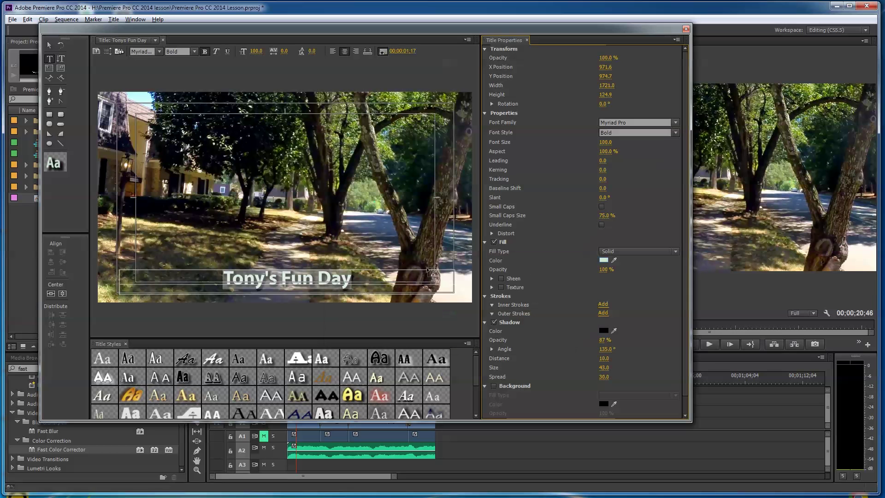
left_click(49, 45)
left_click(355, 299)
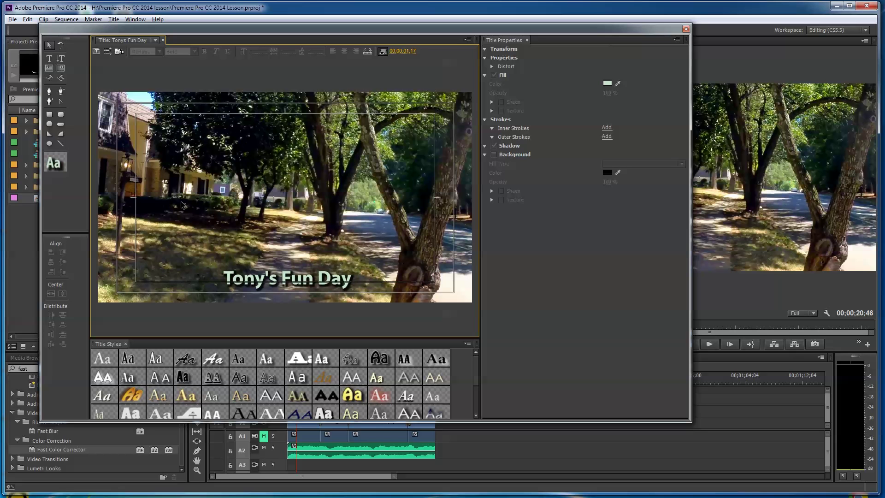
Draw a light green rectangle bar across the title's lower left.
left_click(277, 288)
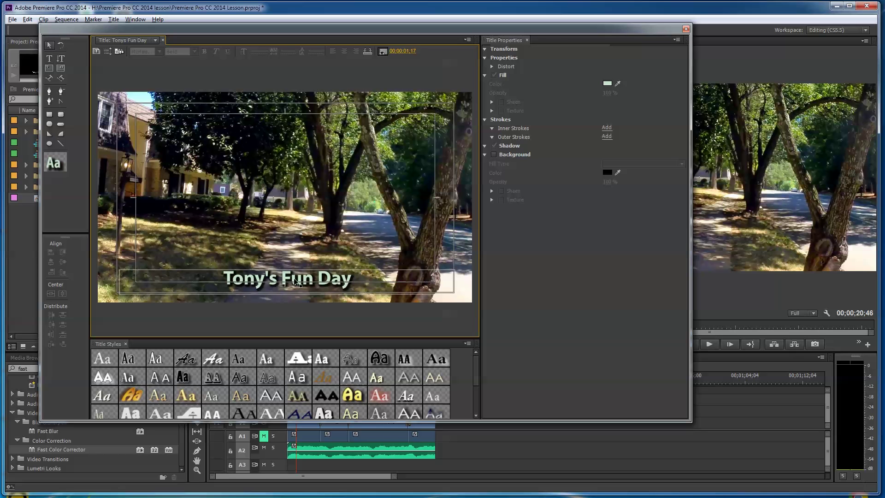
left_click(161, 221)
left_click(49, 115)
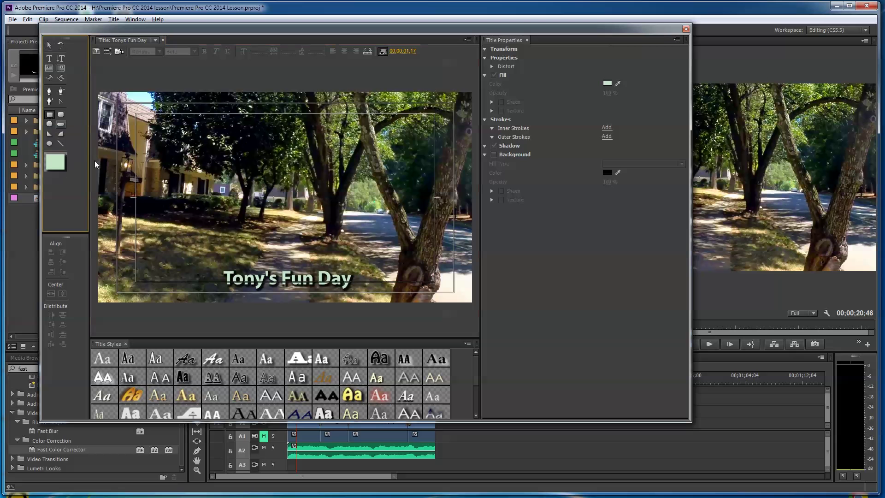
left_click_drag(111, 264, 286, 285)
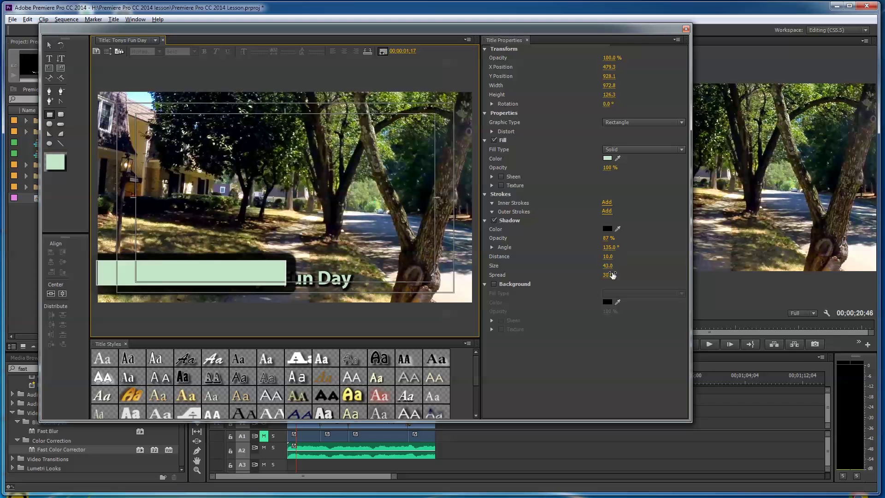
Reduce the bar's shadow size to 5 and set its shadow opacity to 40%.
left_click_drag(607, 267, 592, 266)
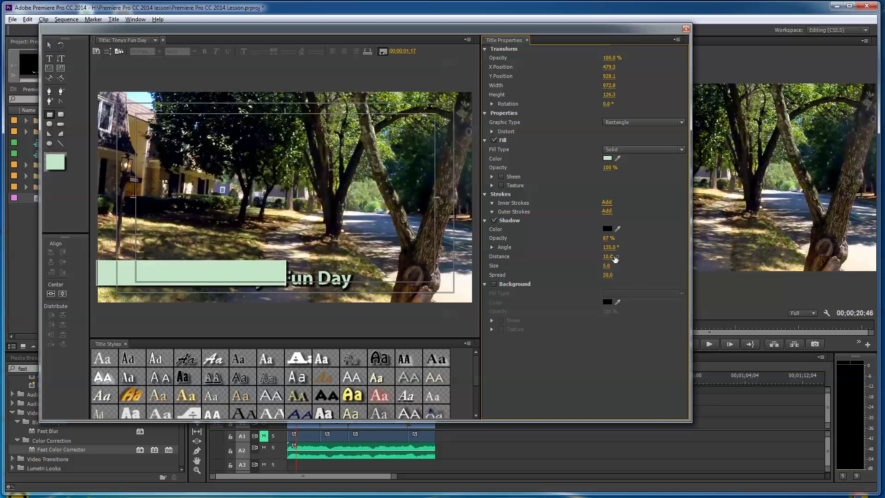
left_click(607, 238)
type("40")
key("Return")
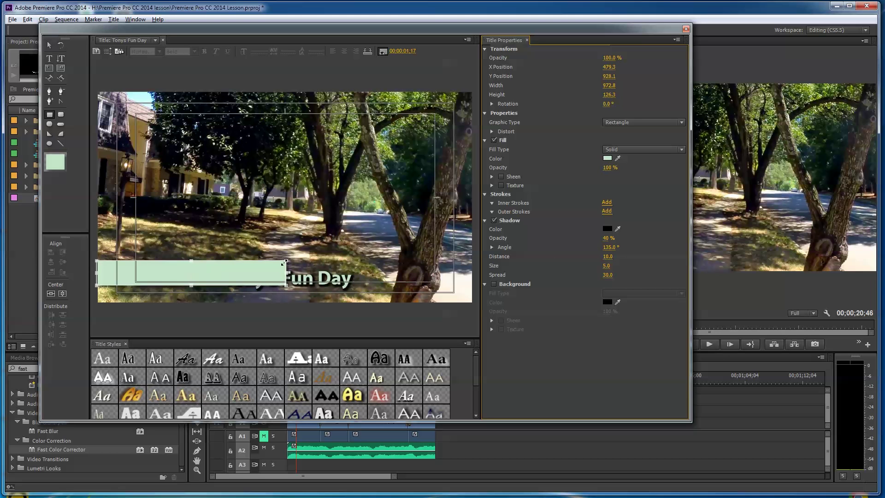
Send the green rectangle backward so it sits behind the 'Tony's Fun Day' text.
left_click(48, 45)
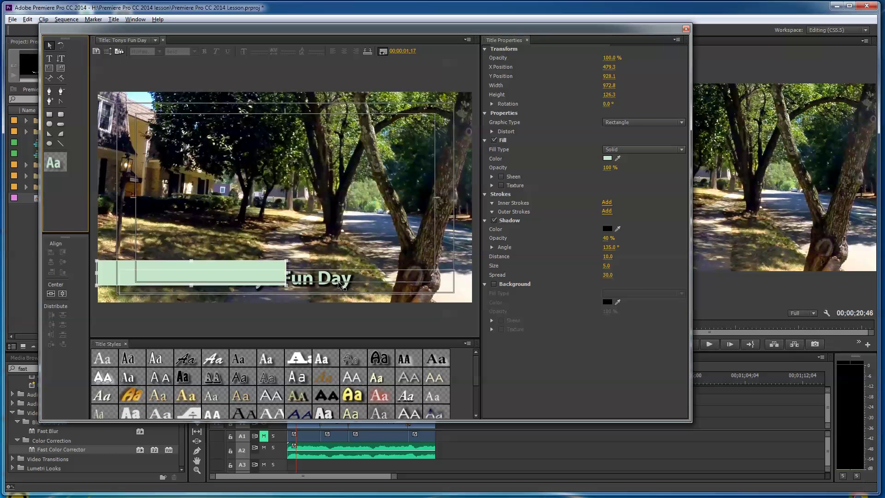
left_click(249, 268)
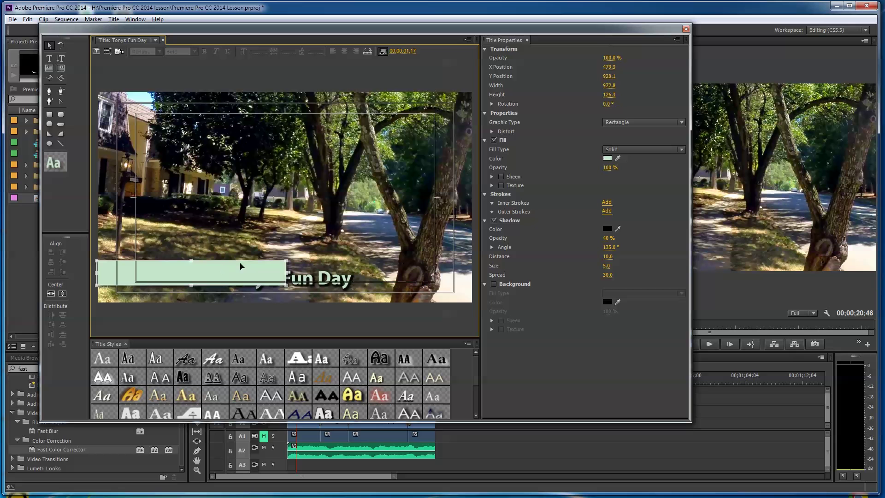
right_click(246, 267)
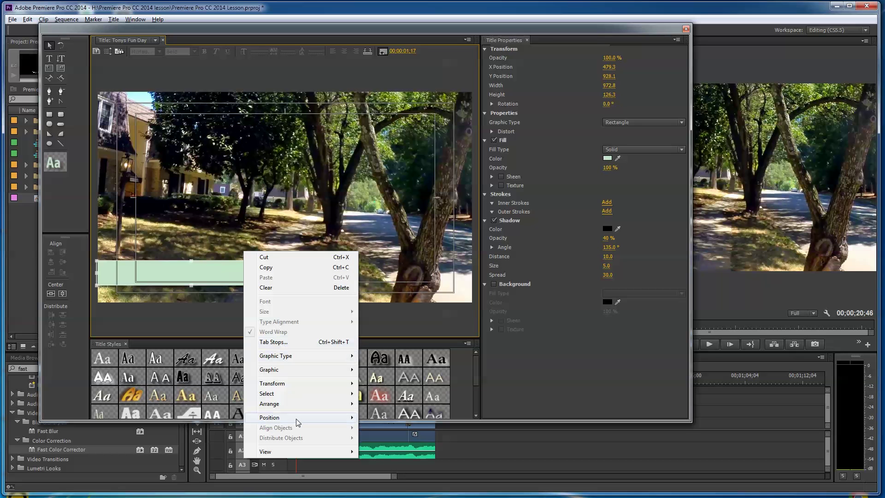
mouse_move(296, 416)
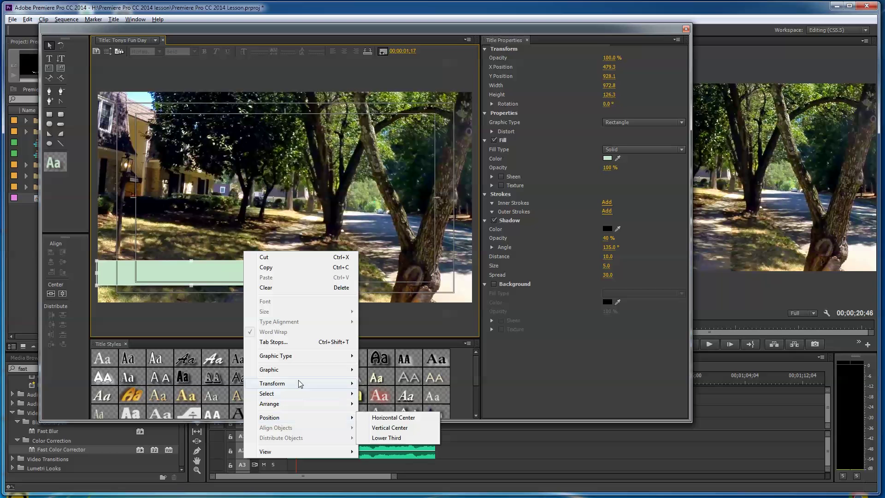
mouse_move(299, 382)
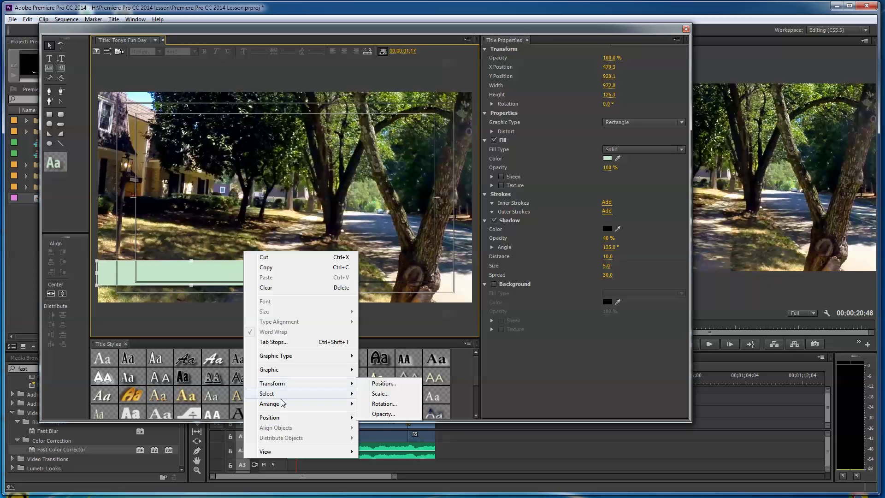
mouse_move(277, 404)
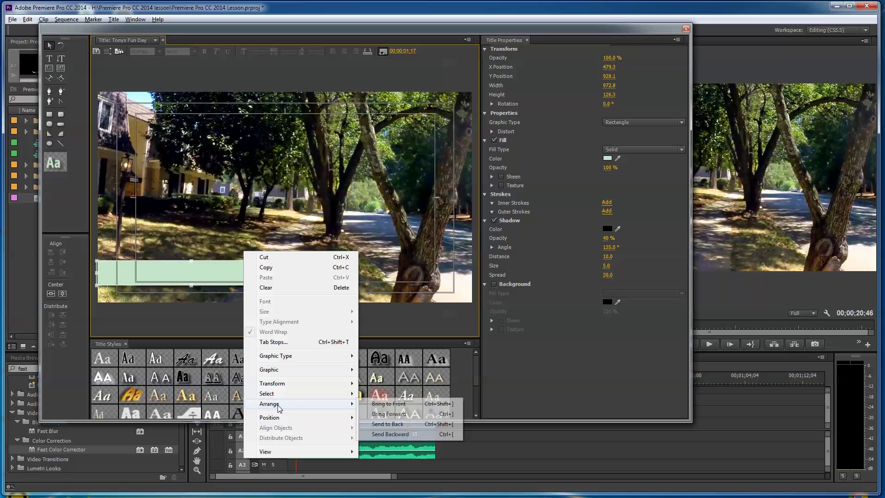
left_click(391, 424)
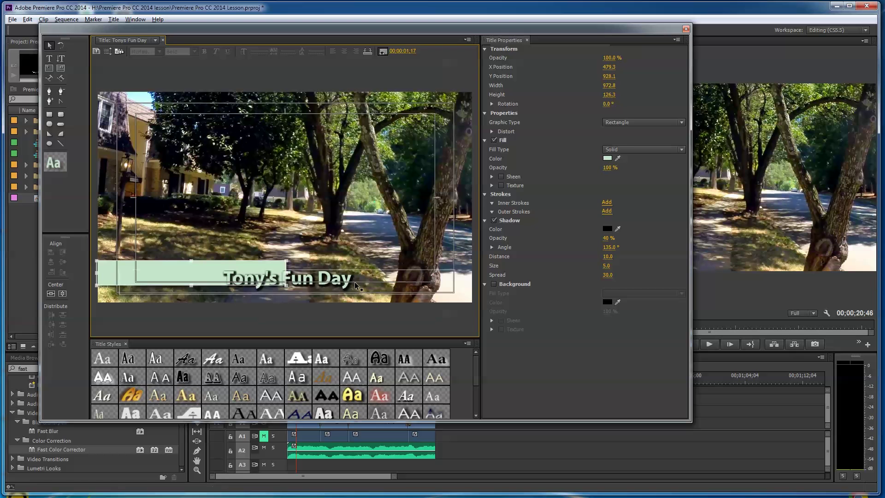
left_click(49, 59)
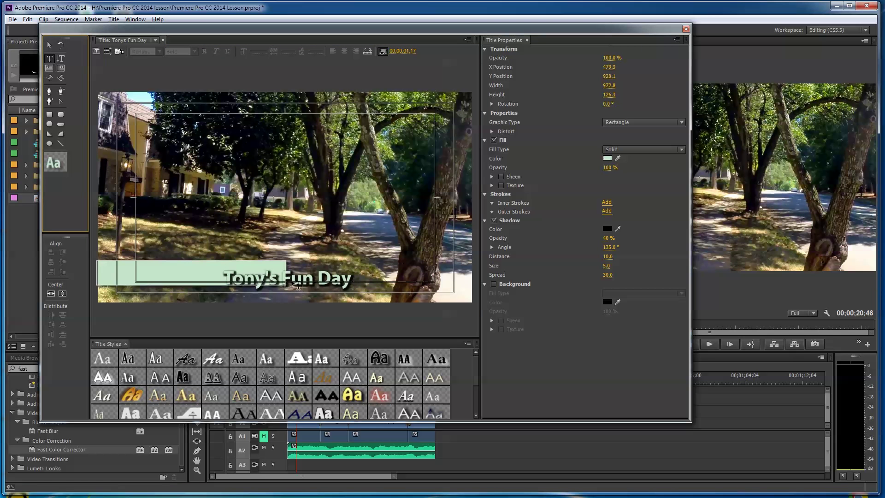
left_click(306, 280)
left_click(305, 280)
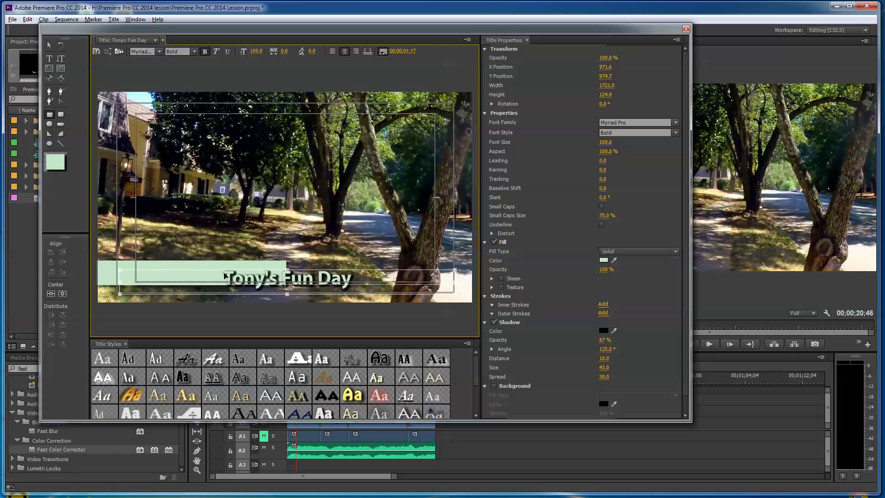
Recolour all the 'Tony's Fun Day' text to near-black 171D18.
left_click(48, 59)
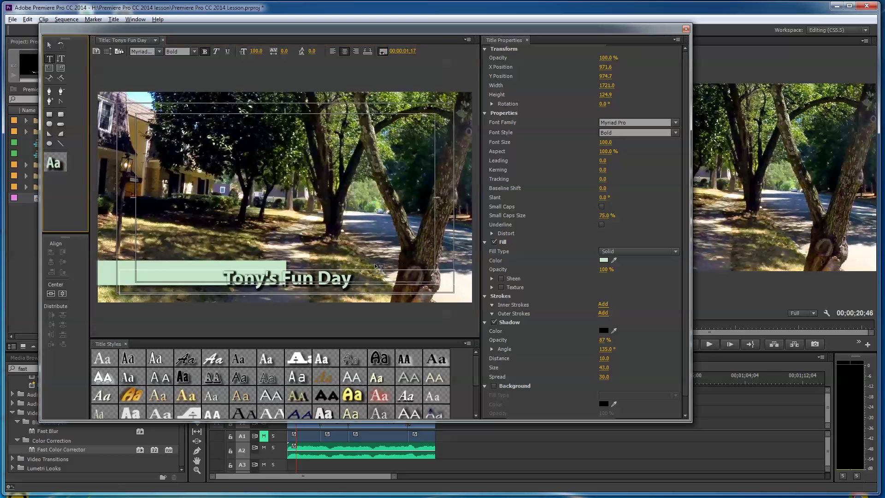
left_click_drag(353, 279, 199, 281)
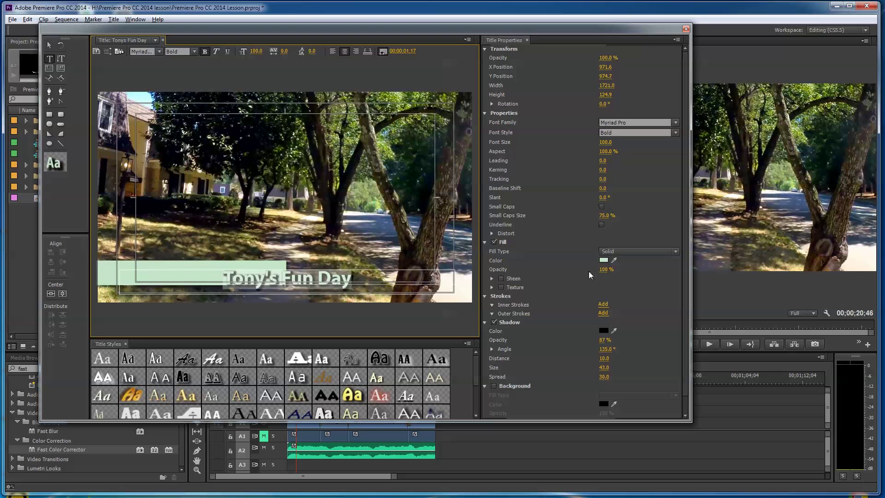
left_click(603, 260)
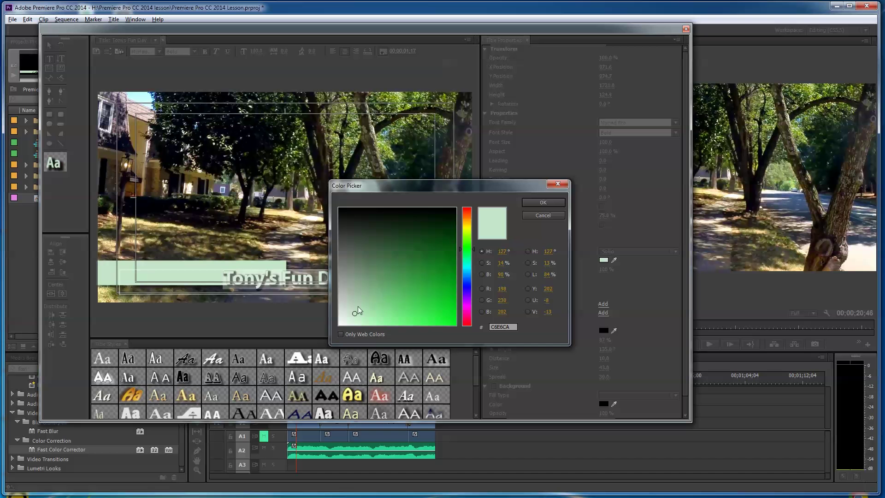
mouse_move(357, 306)
left_mouse_down()
mouse_move(353, 231)
mouse_move(356, 218)
mouse_move(362, 223)
left_mouse_up()
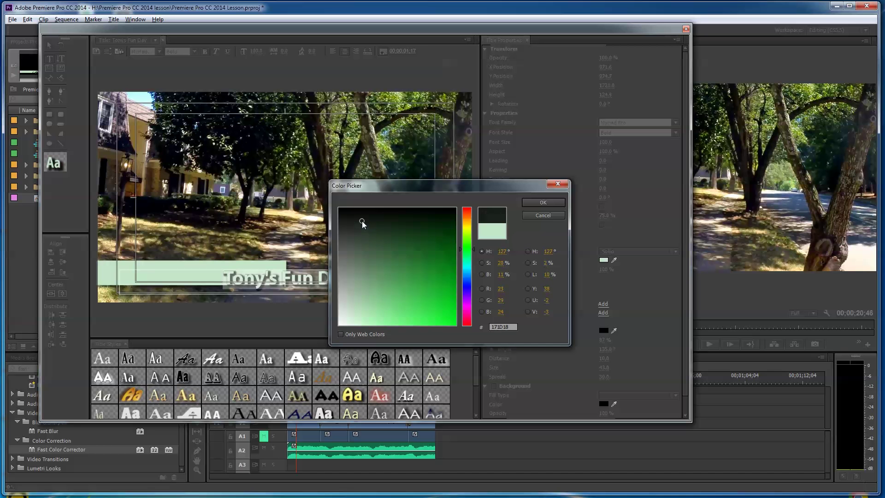
left_click(559, 203)
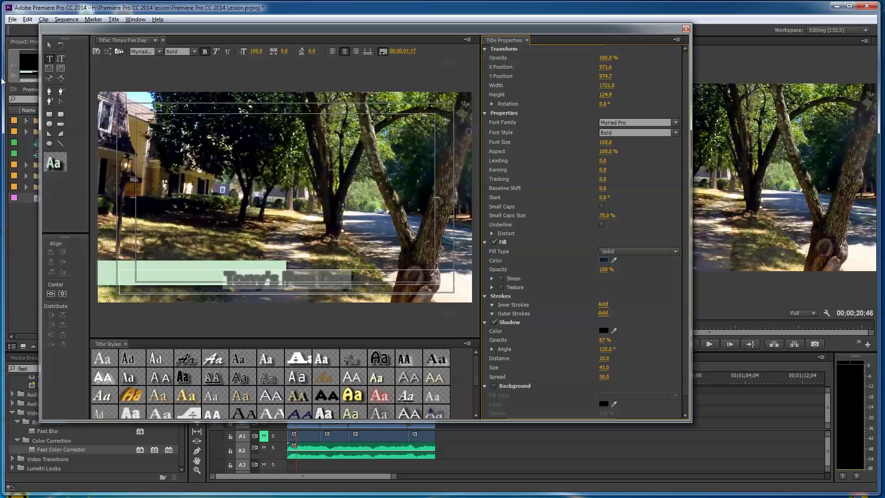
Drag the title text left onto the green bar.
left_click(49, 45)
left_click(325, 289)
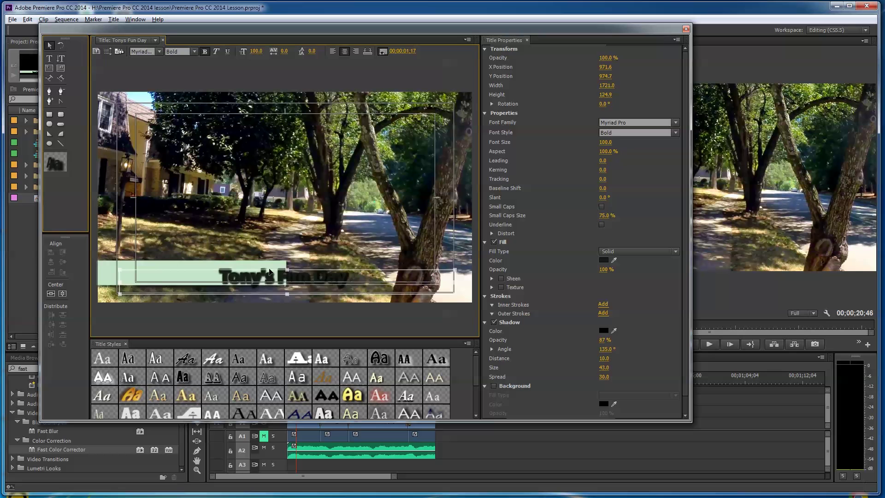
left_click_drag(326, 290, 230, 283)
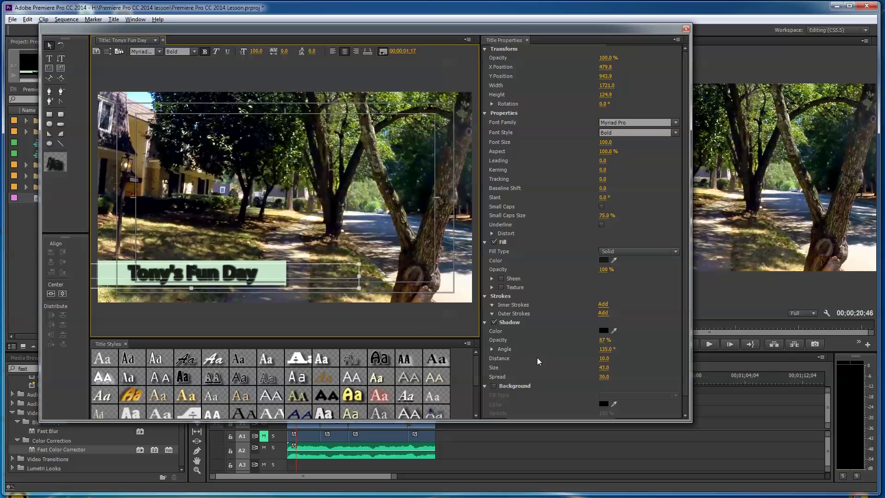
left_click(494, 322)
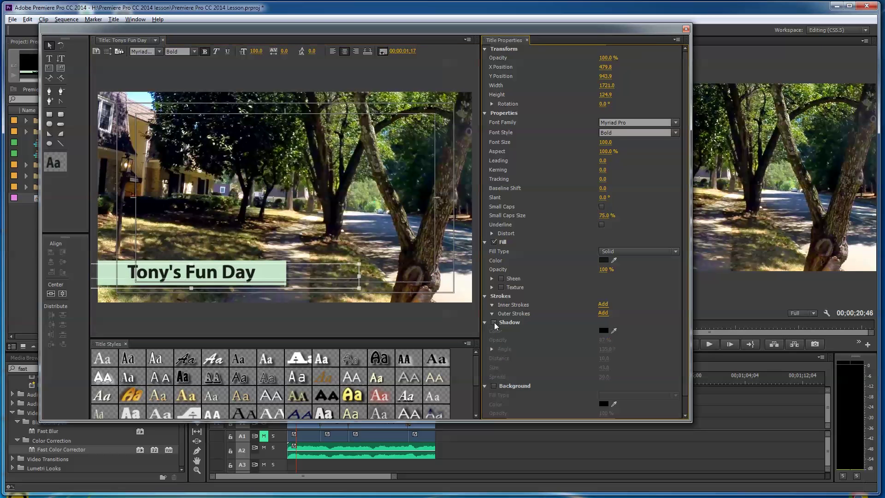
left_click_drag(231, 275, 226, 276)
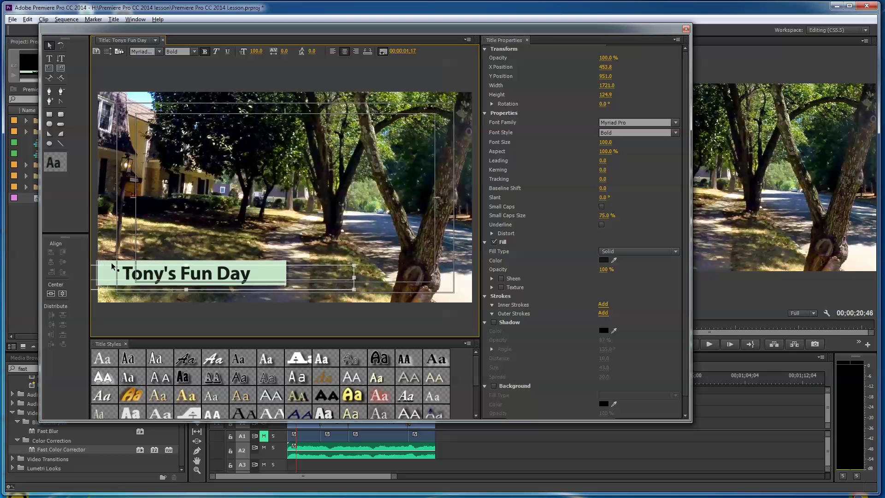
Delete the green box behind the title and move the text to bottom centre.
left_click(276, 265)
key("Delete")
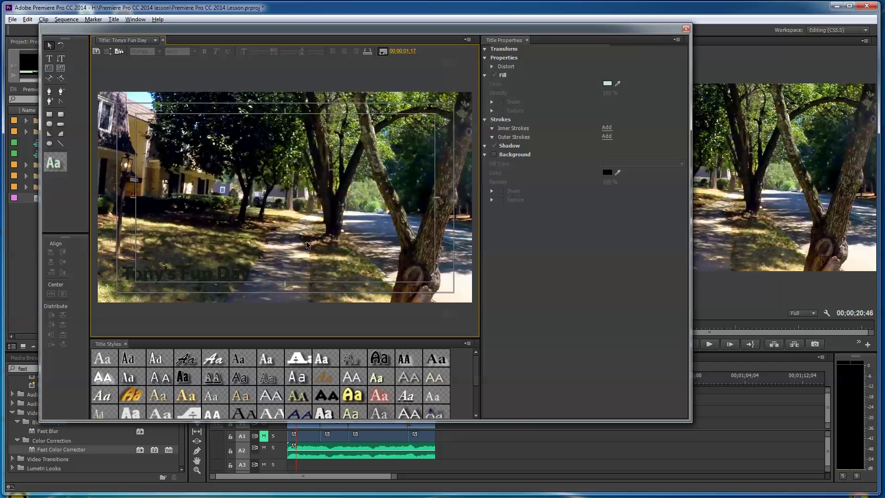
left_click(227, 278)
left_click_drag(226, 279, 325, 282)
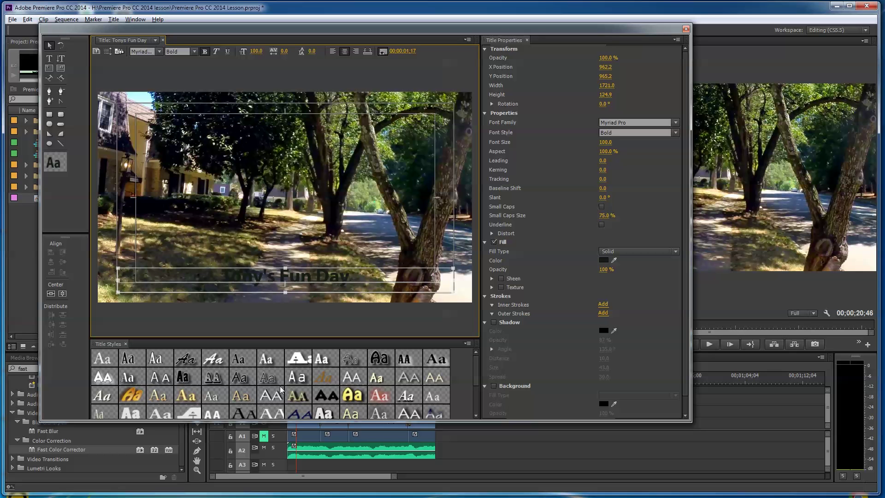
Try several title styles, ending on the pink Lithos Pro capitals style.
left_click(352, 395)
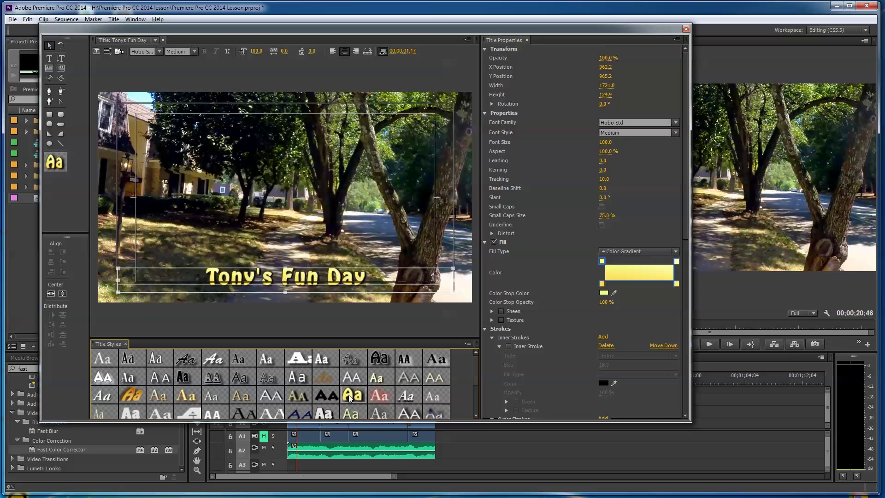
left_click_drag(477, 367, 482, 399)
left_click(249, 396)
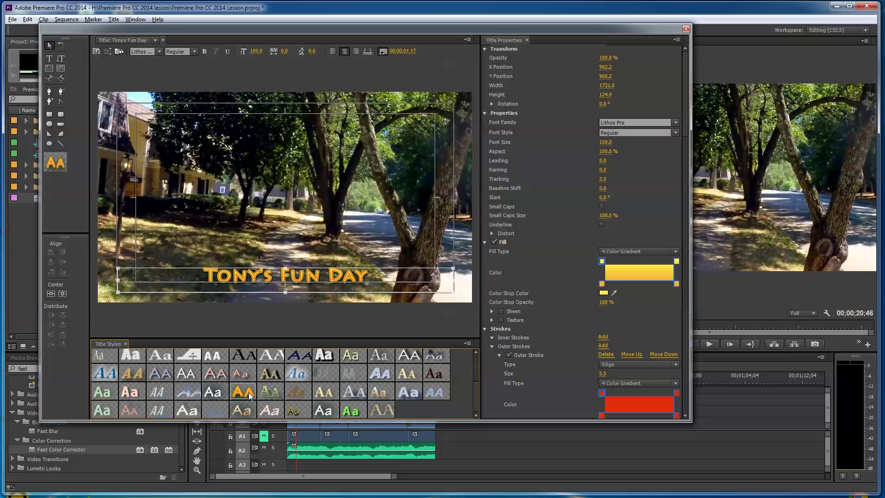
left_click(134, 394)
left_click(107, 392)
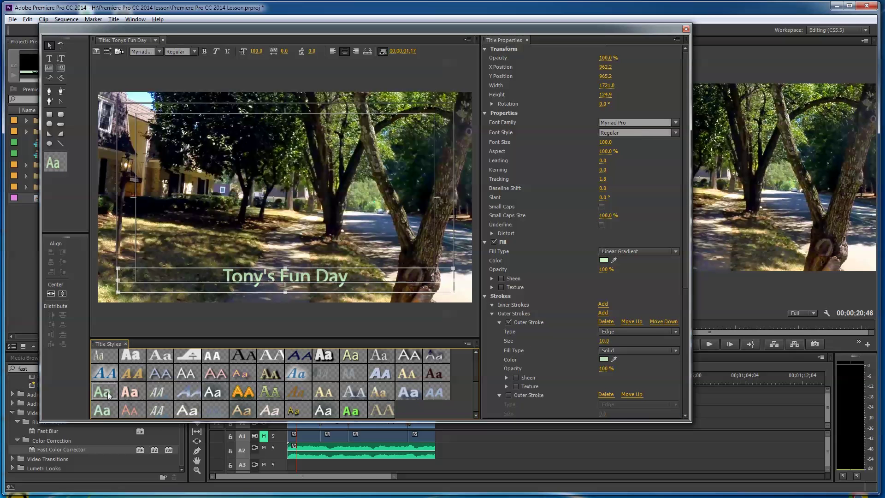
left_click(210, 376)
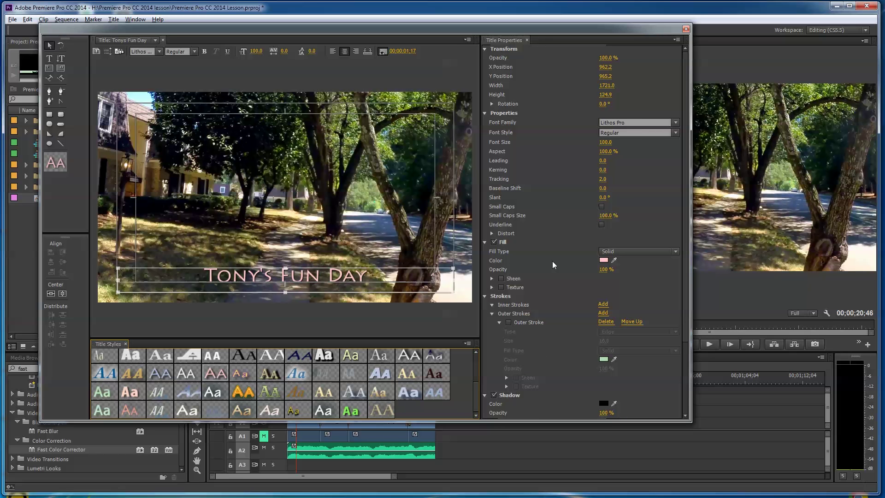
Change the title font to Myriad Pro Bold.
left_click(628, 124)
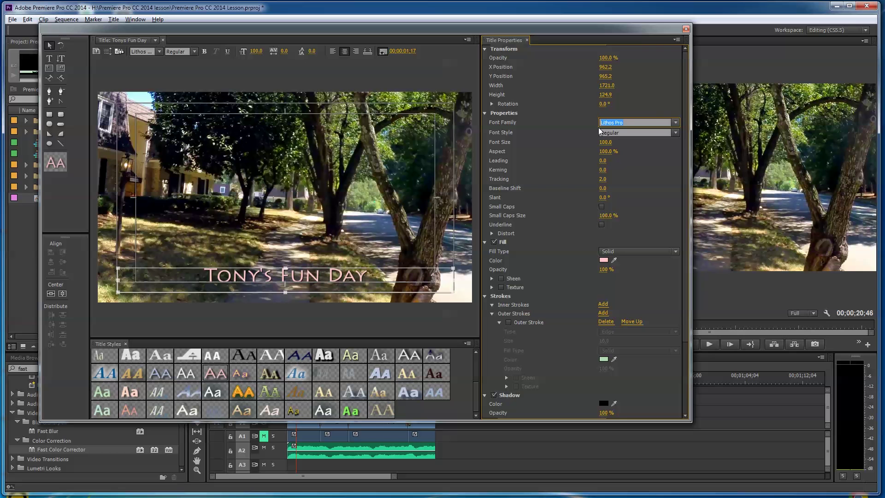
type("Myriad Pro")
key("Return")
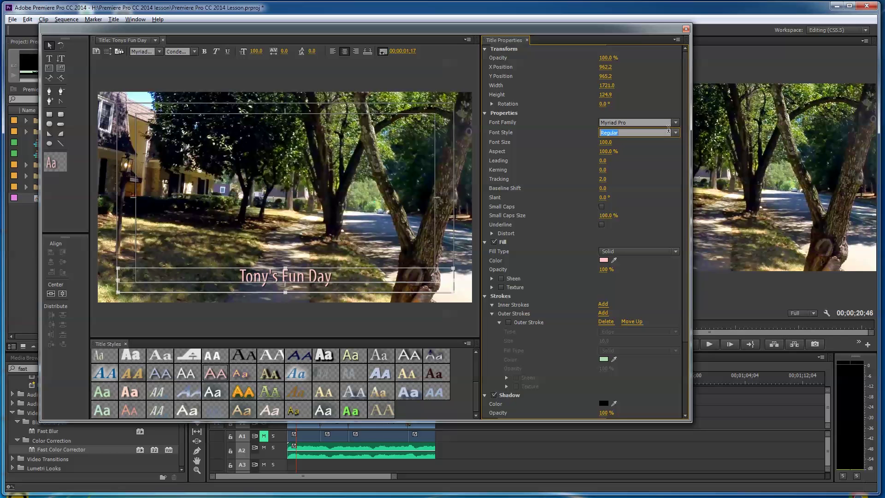
left_click(676, 133)
left_click(614, 146)
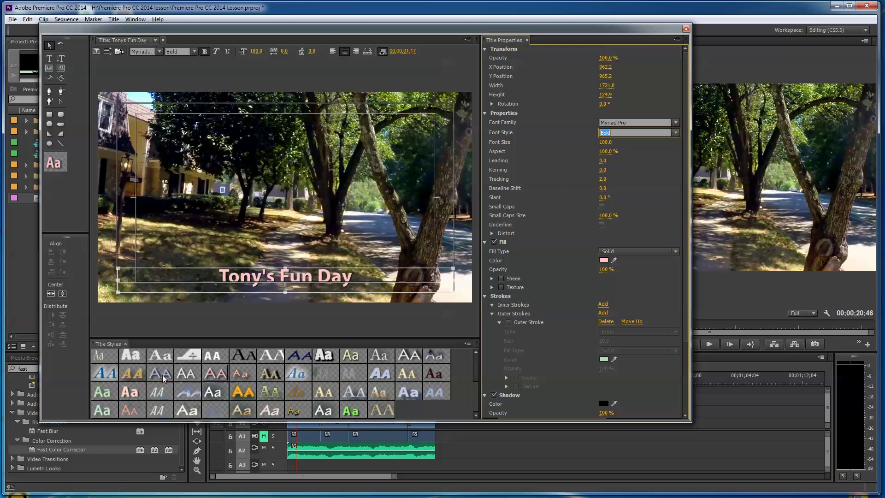
Apply the plain Adobe Caslon Pro serif style after trying blue italic, then save.
left_click(114, 376)
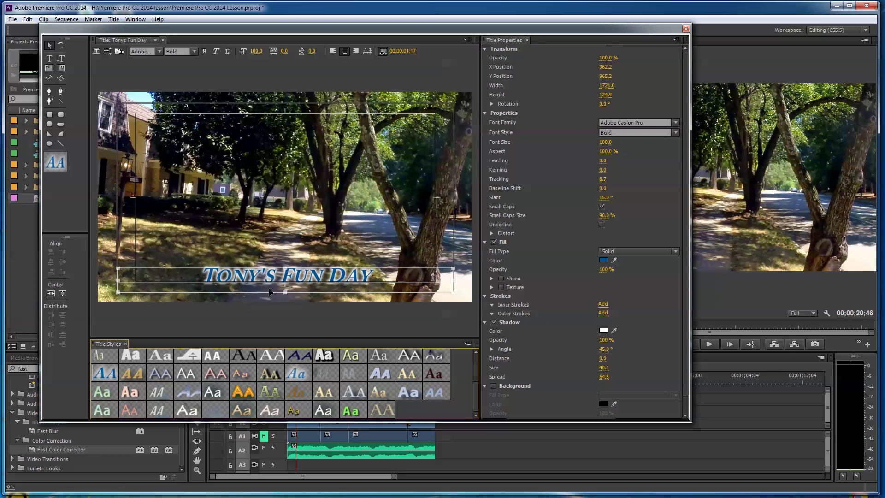
left_click(378, 355)
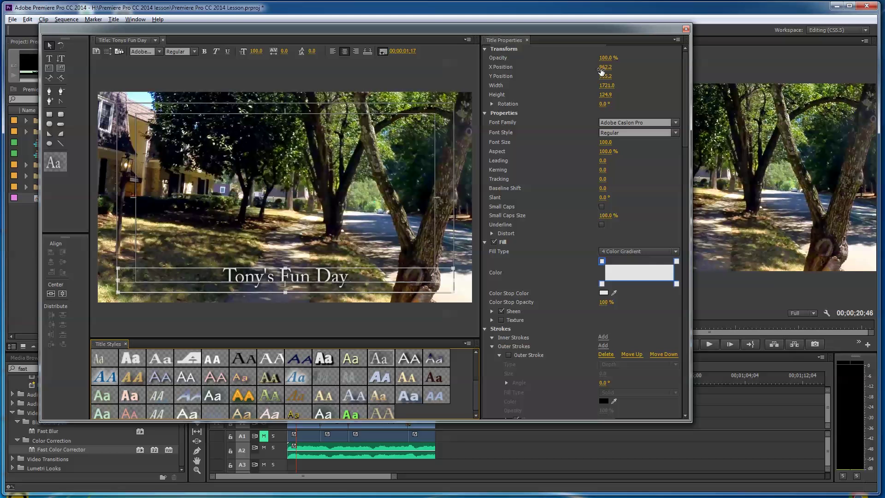
key("ctrl+s")
Close the Titler and place 'Tonys Fun Day' on V2, aligned to the playhead.
left_click(685, 29)
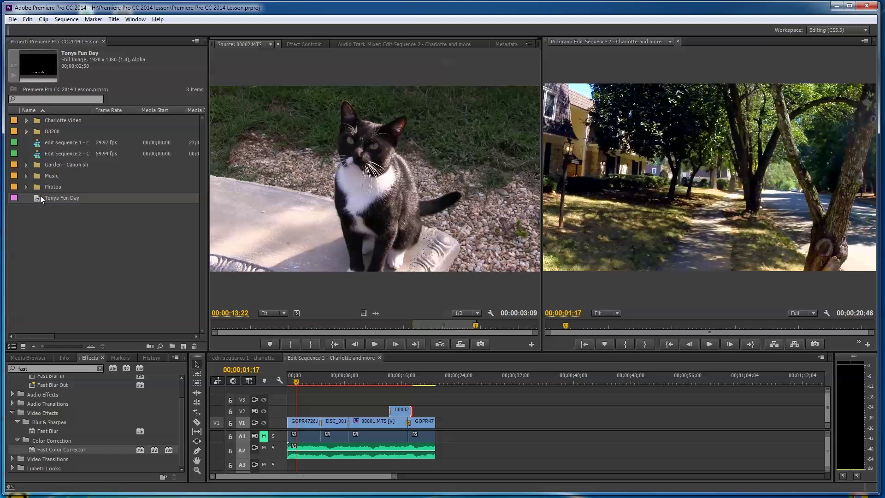
left_click_drag(35, 198, 297, 412)
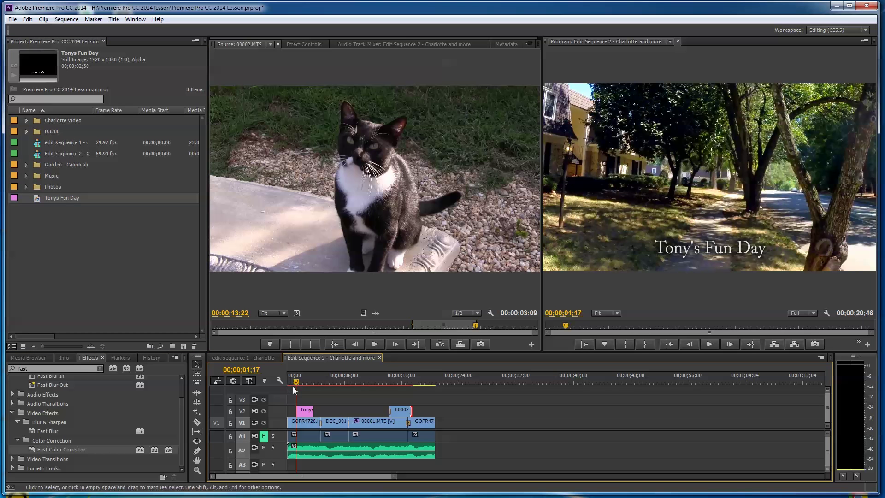
left_click_drag(298, 384, 293, 382)
left_click_drag(301, 412, 299, 412)
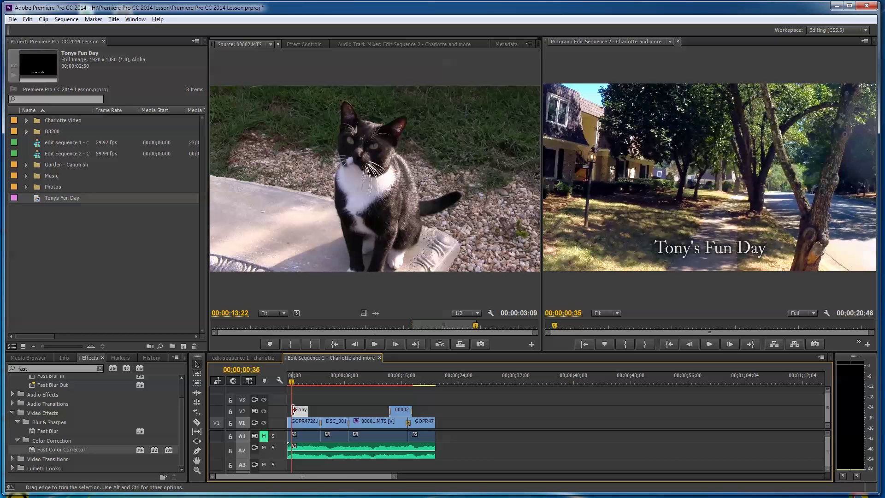
Apply default transitions to the title clip's start and end, then return to 00;00;00;00.
right_click(293, 409)
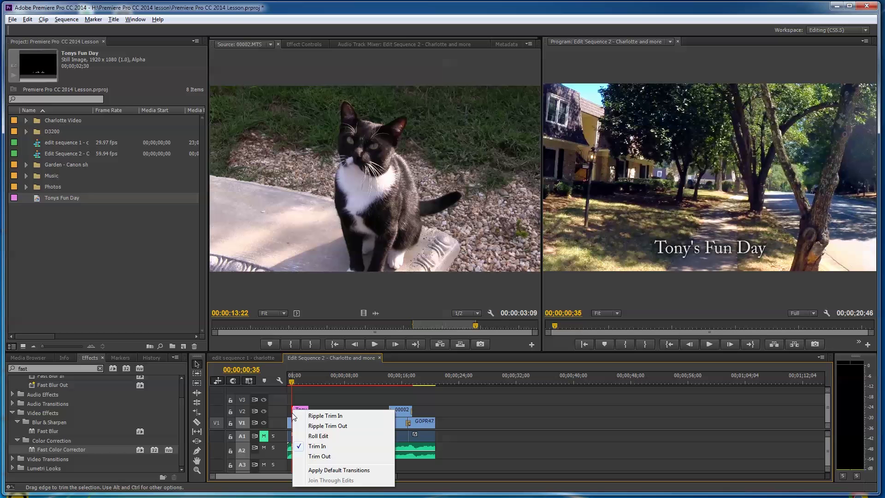
left_click(323, 470)
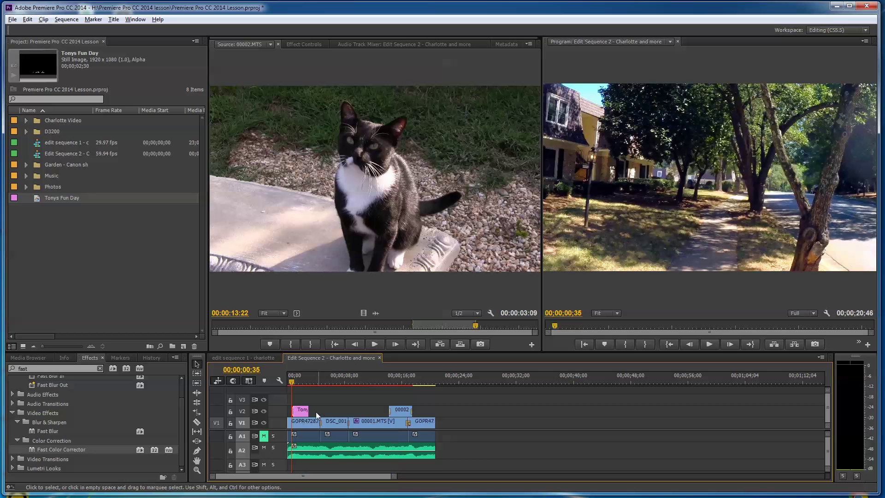
right_click(306, 410)
left_click(364, 471)
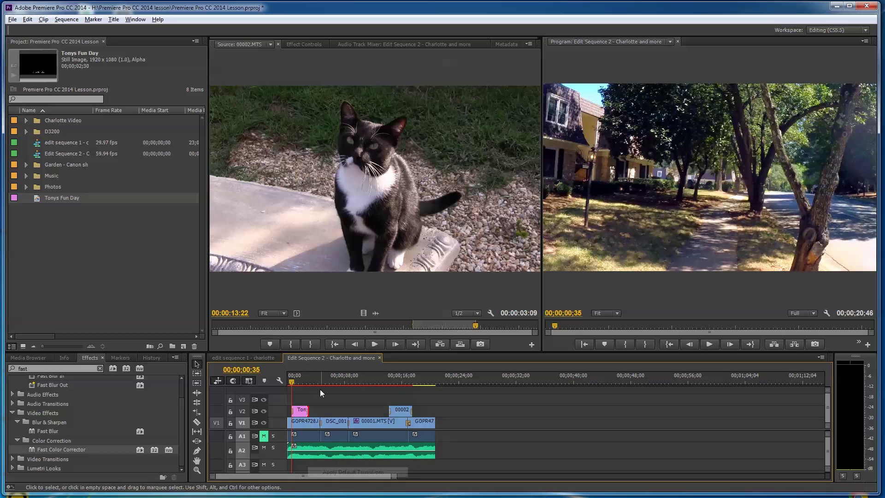
left_click_drag(290, 382, 280, 389)
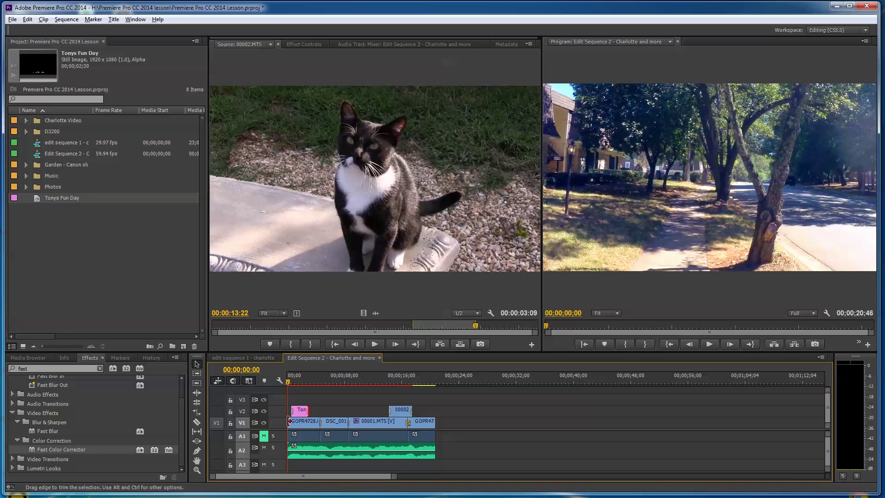
Add a default fade-in to the first V1 clip and extend the title clip's out point.
right_click(289, 420)
left_click(322, 478)
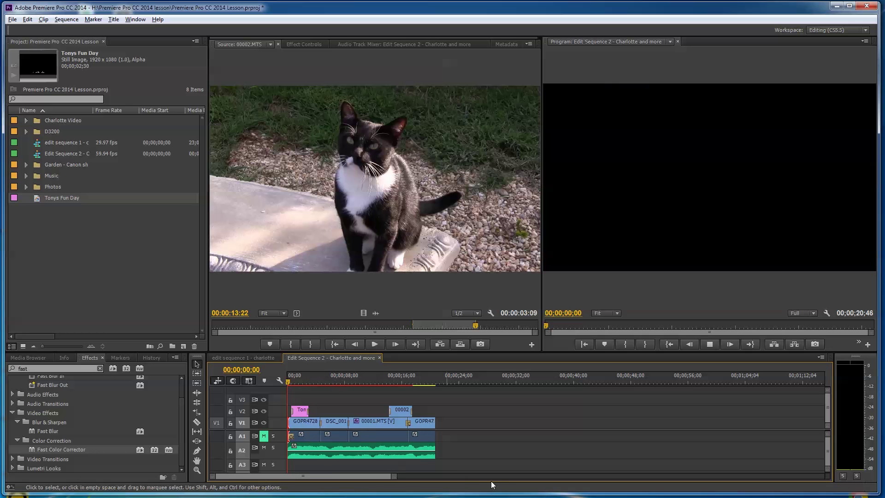
key("space")
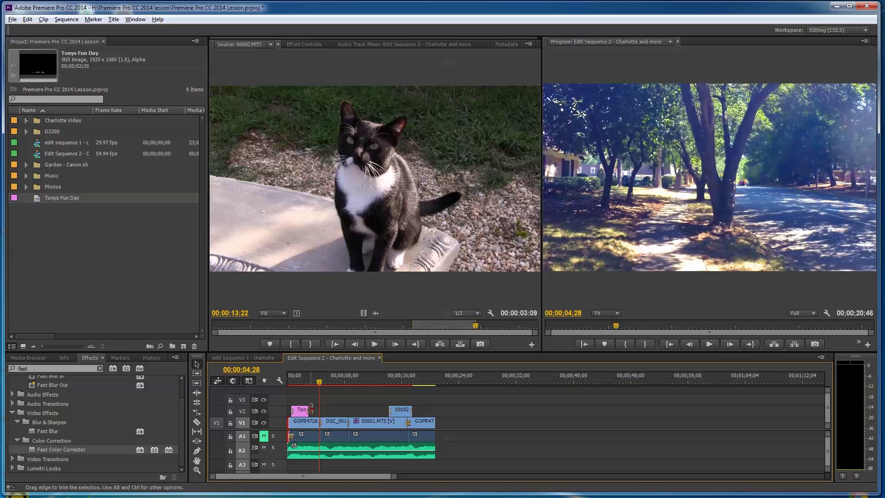
left_click_drag(312, 408, 340, 409)
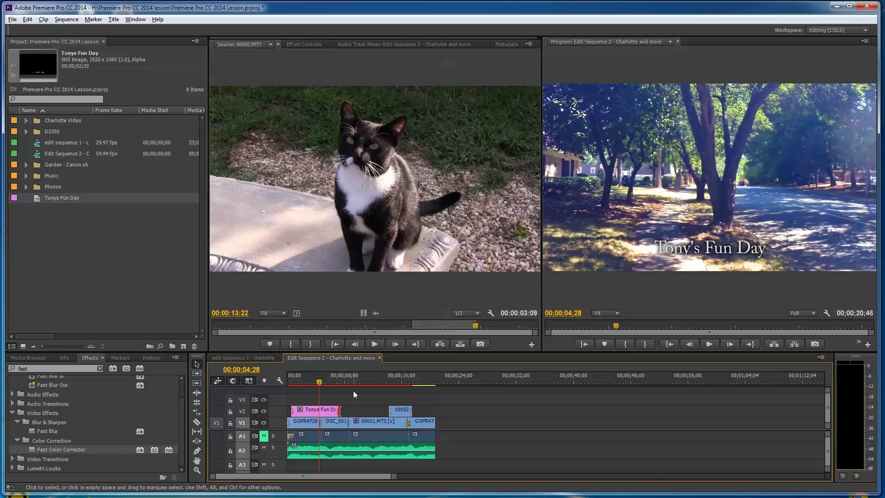
left_click(287, 385)
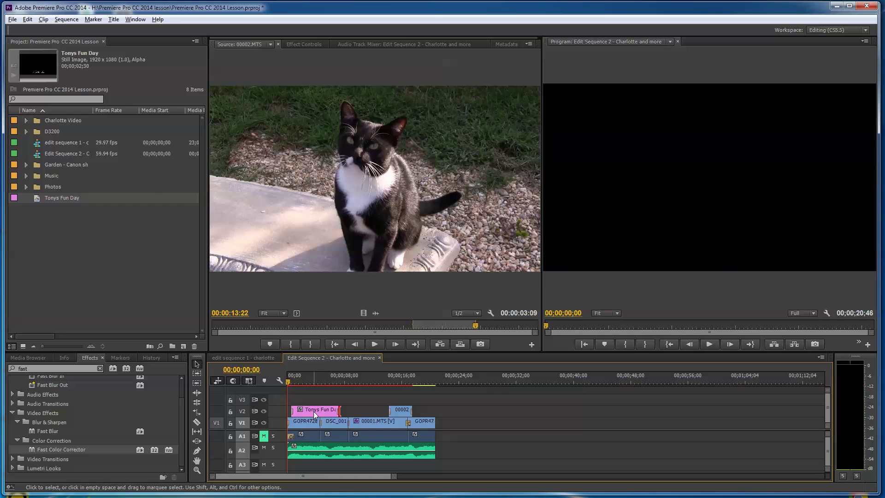